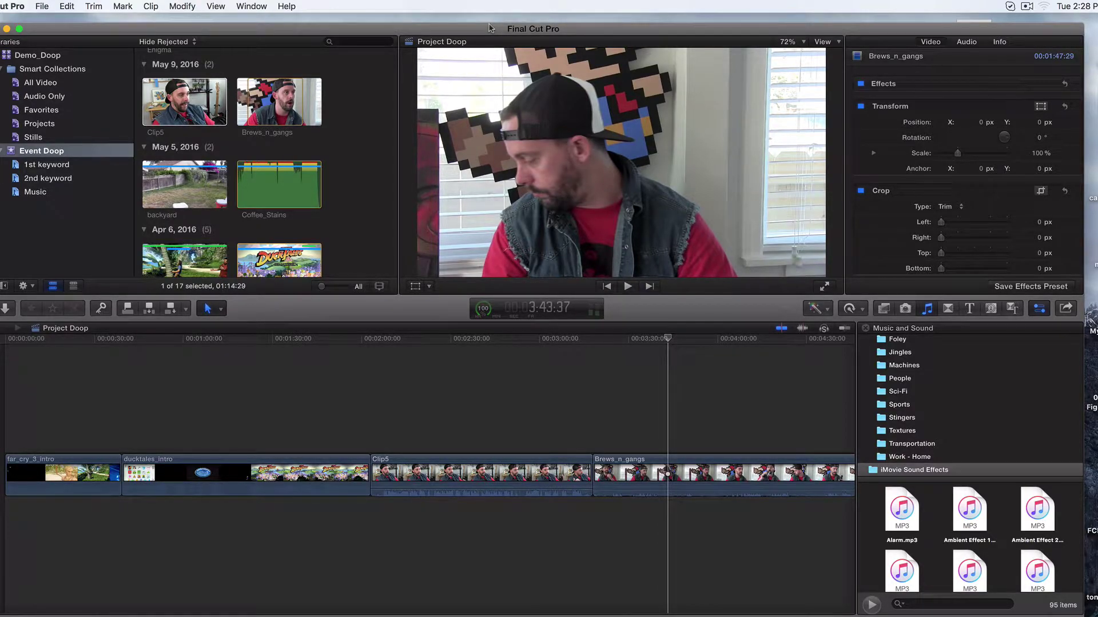
# Raise the window to show its bottom and scrub the playhead to 2:00:01 on the DuckTales title
pyautogui.moveTo(489, 26); pyautogui.dragTo(492, 16)
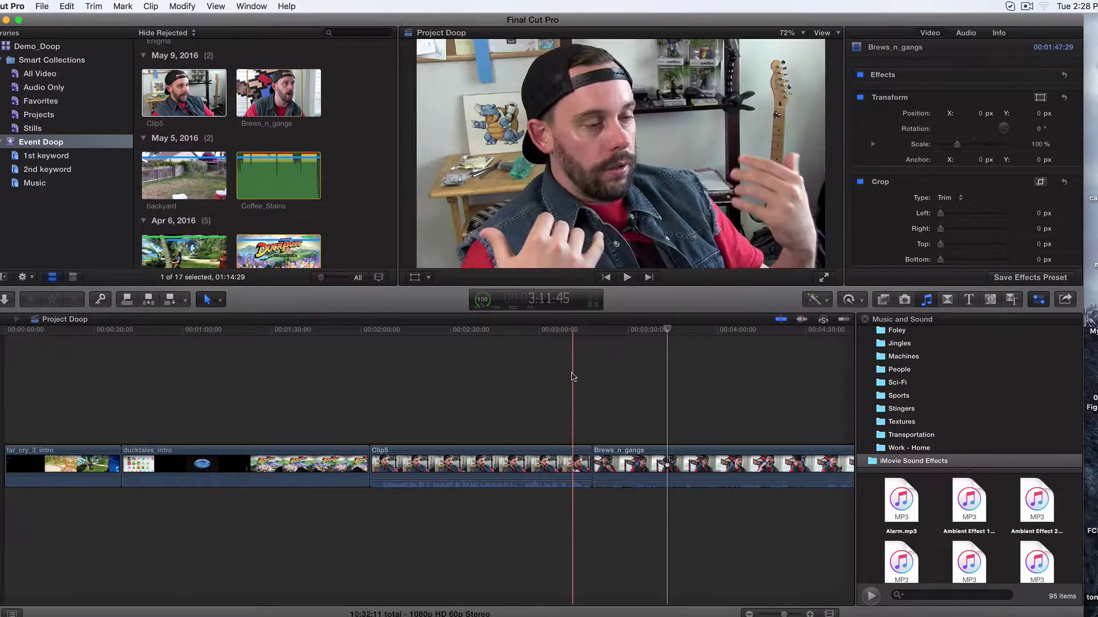
pyautogui.click(573, 330)
pyautogui.moveTo(574, 329); pyautogui.dragTo(360, 330)
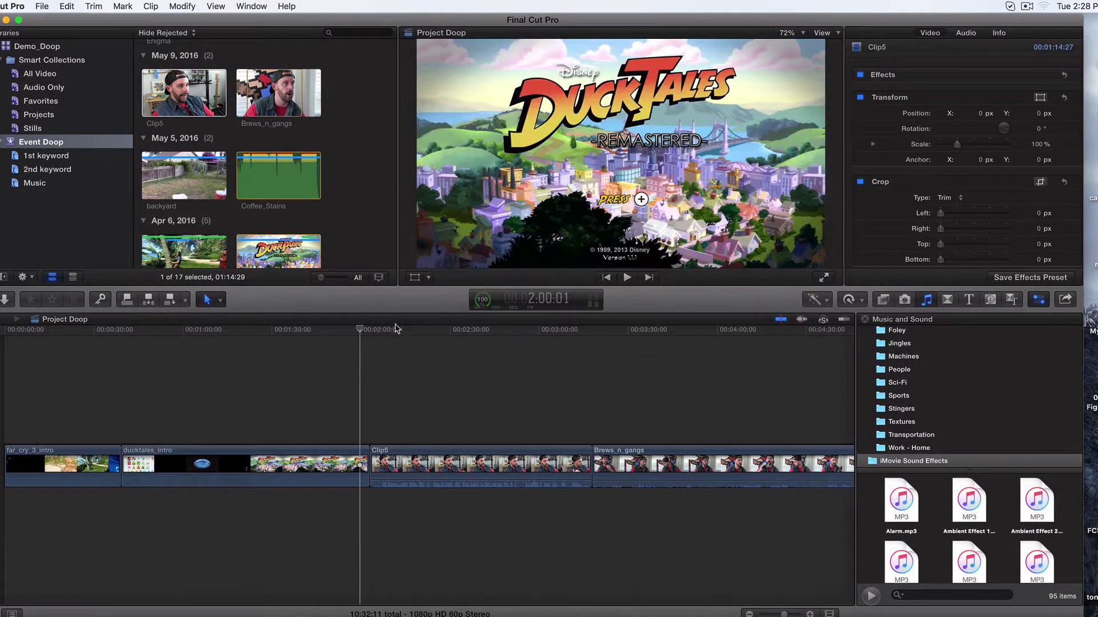
# Preview the Color category's Black & White effect in the Effects browser and drop it onto Clip5
pyautogui.click(883, 301)
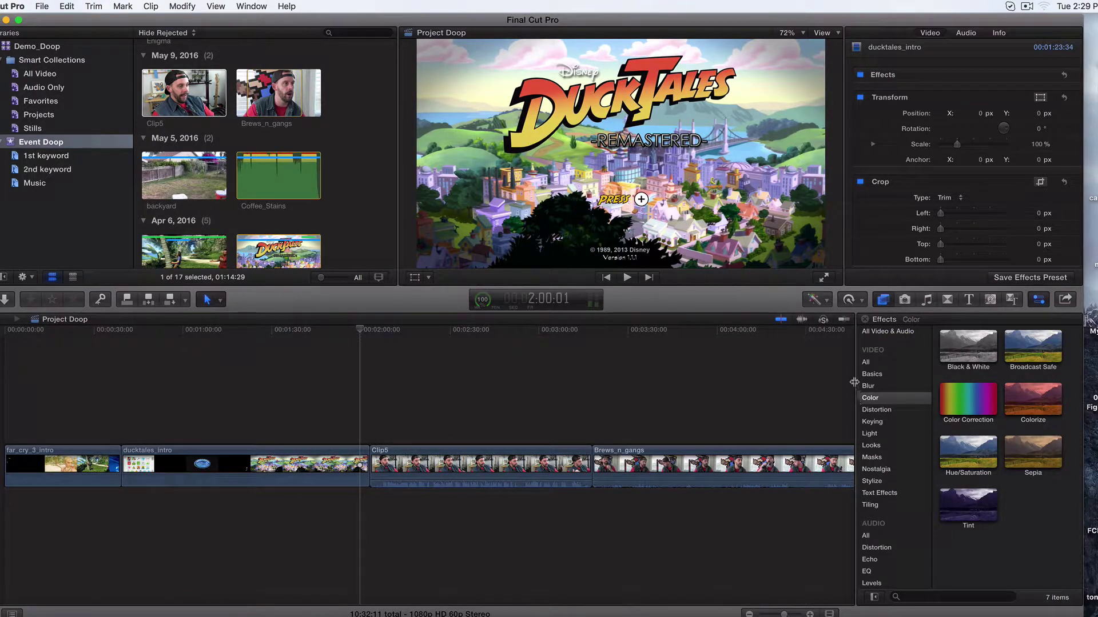
pyautogui.scroll(-3, 866, 367)
pyautogui.scroll(-2, 866, 369)
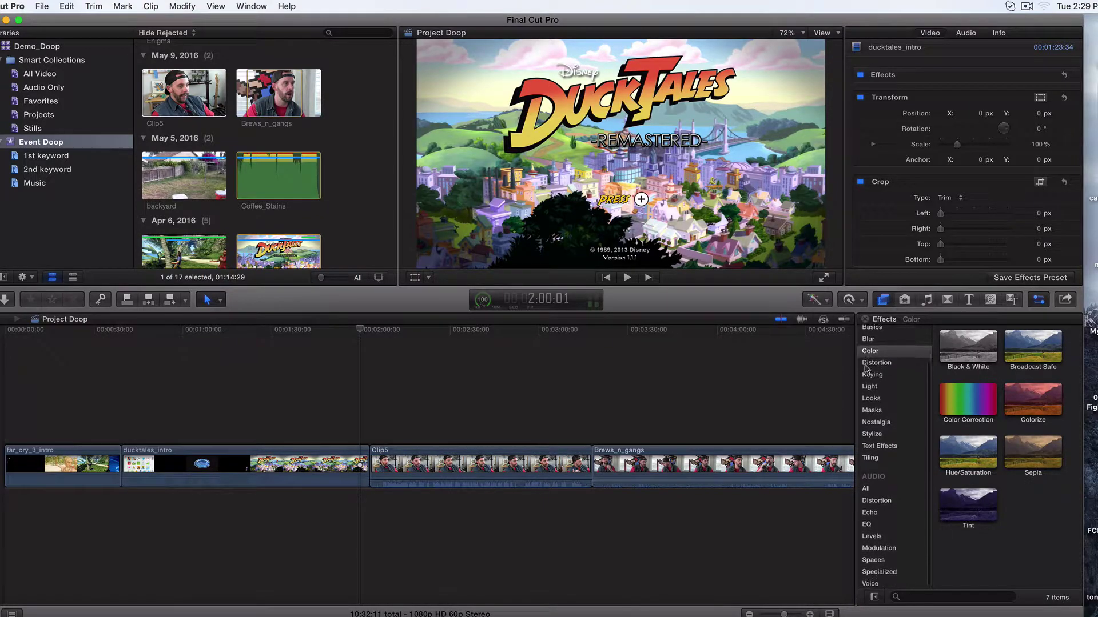
pyautogui.scroll(3, 867, 403)
pyautogui.scroll(2, 873, 400)
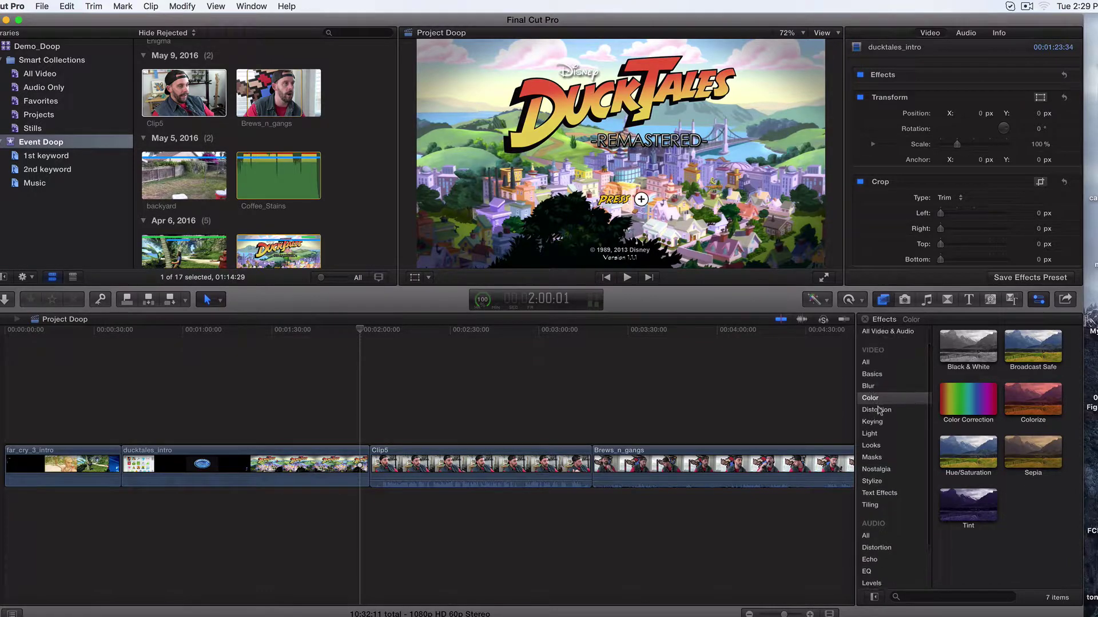
pyautogui.click(975, 354)
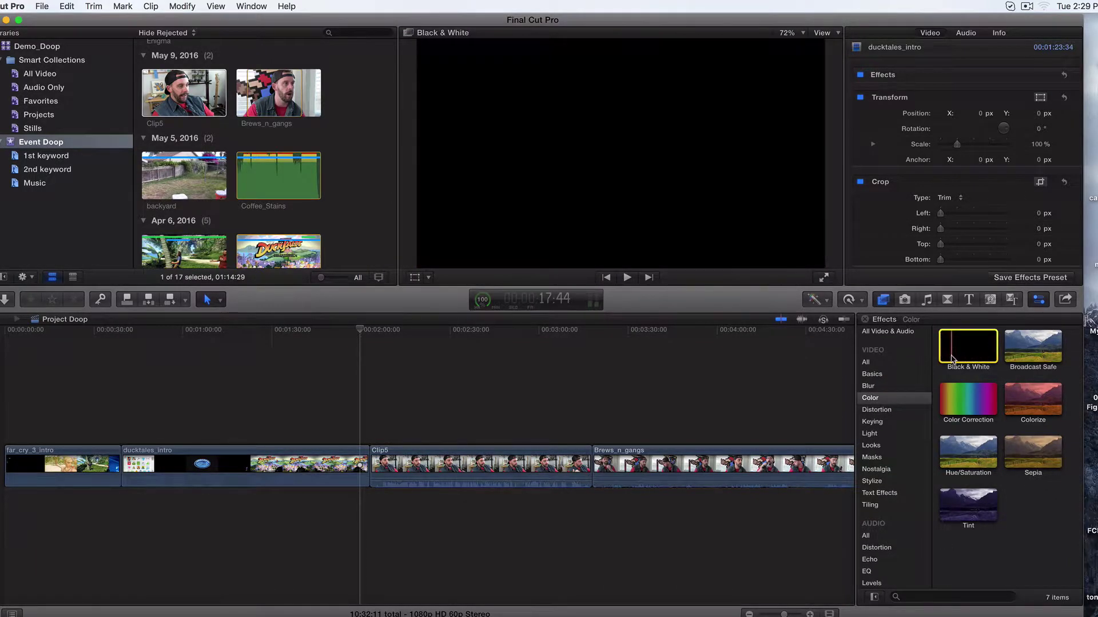
pyautogui.moveTo(977, 354); pyautogui.dragTo(454, 463)
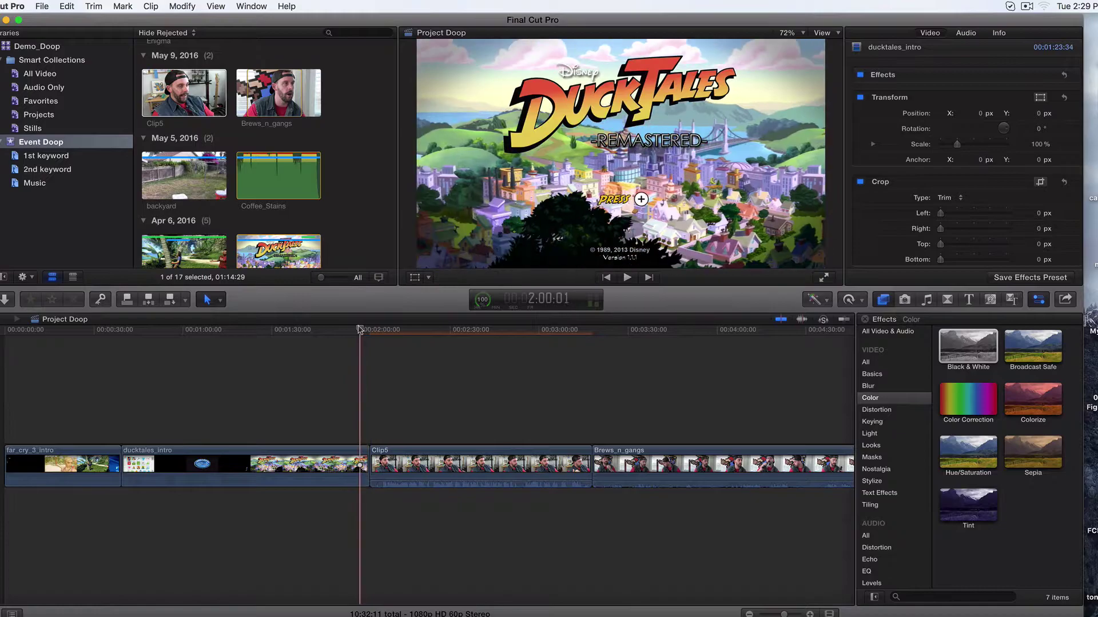
# Check Clip5's greyscale look, then browse to the Light effects and drop Flashing onto Clip5
pyautogui.moveTo(366, 330); pyautogui.dragTo(524, 331)
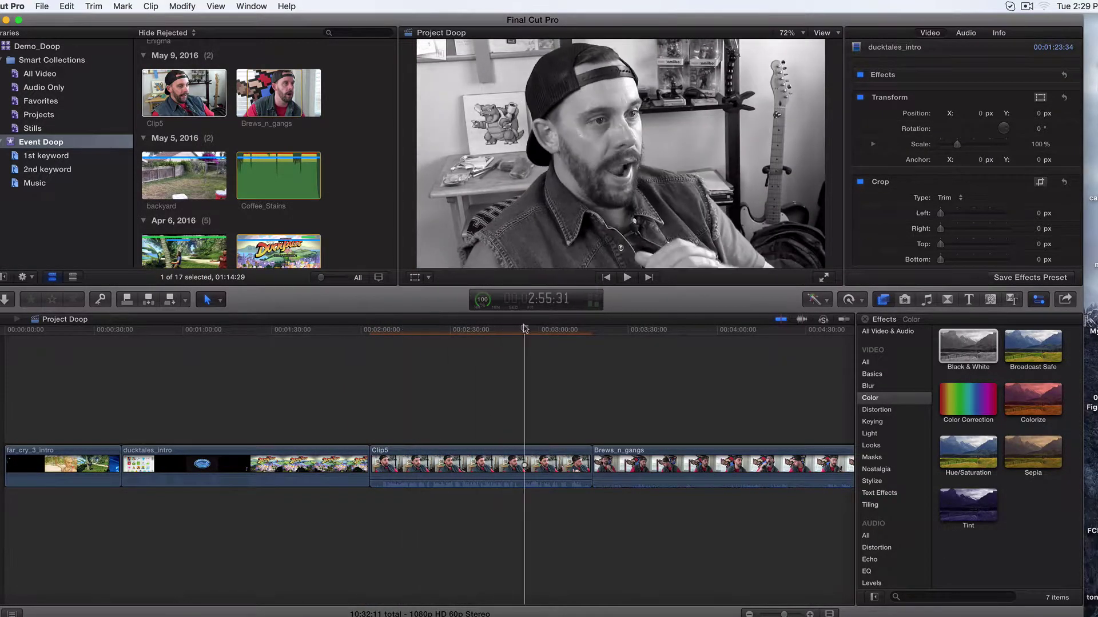
pyautogui.click(869, 387)
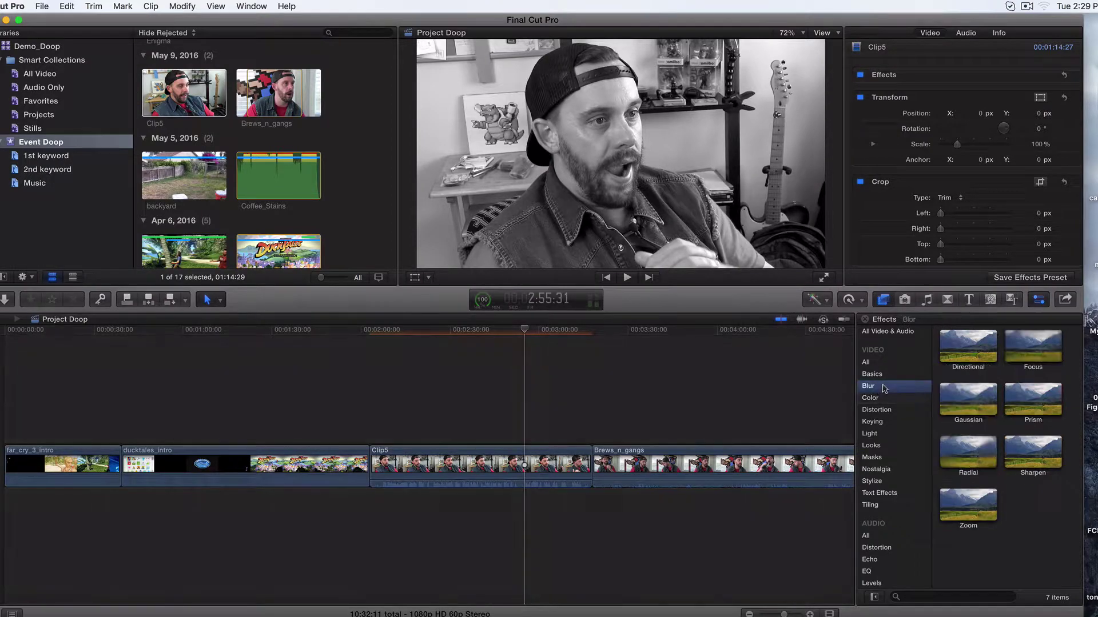
pyautogui.click(871, 457)
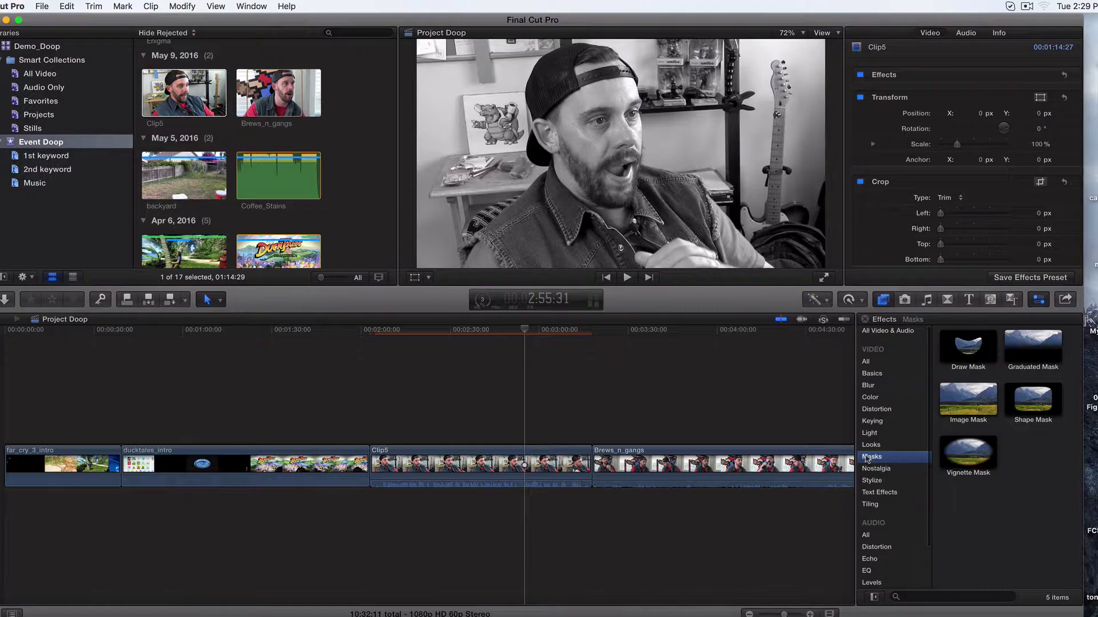
pyautogui.click(879, 494)
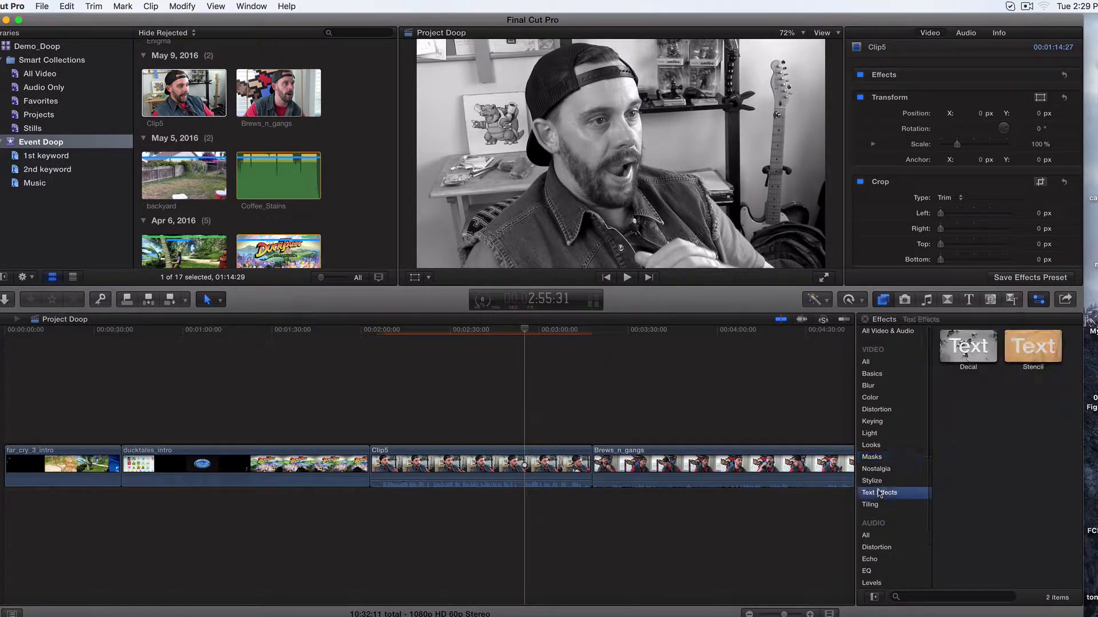
pyautogui.click(870, 434)
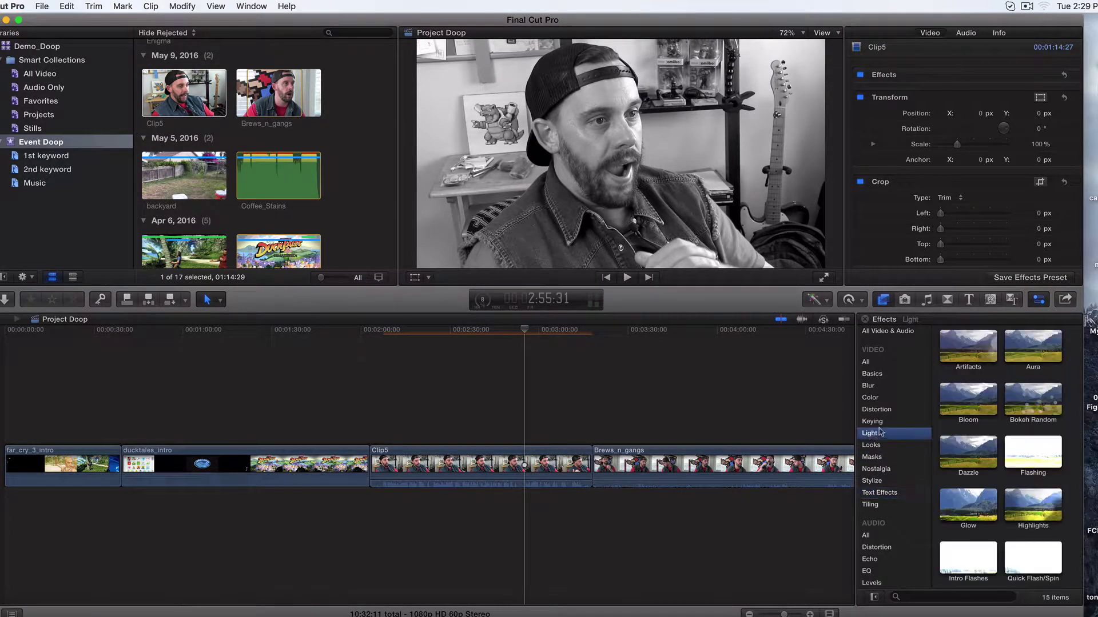
pyautogui.moveTo(1033, 452); pyautogui.dragTo(475, 448)
pyautogui.click(497, 330)
# Play Clip5 from near its start to preview the effects, then select the clip
pyautogui.moveTo(479, 327); pyautogui.dragTo(385, 330)
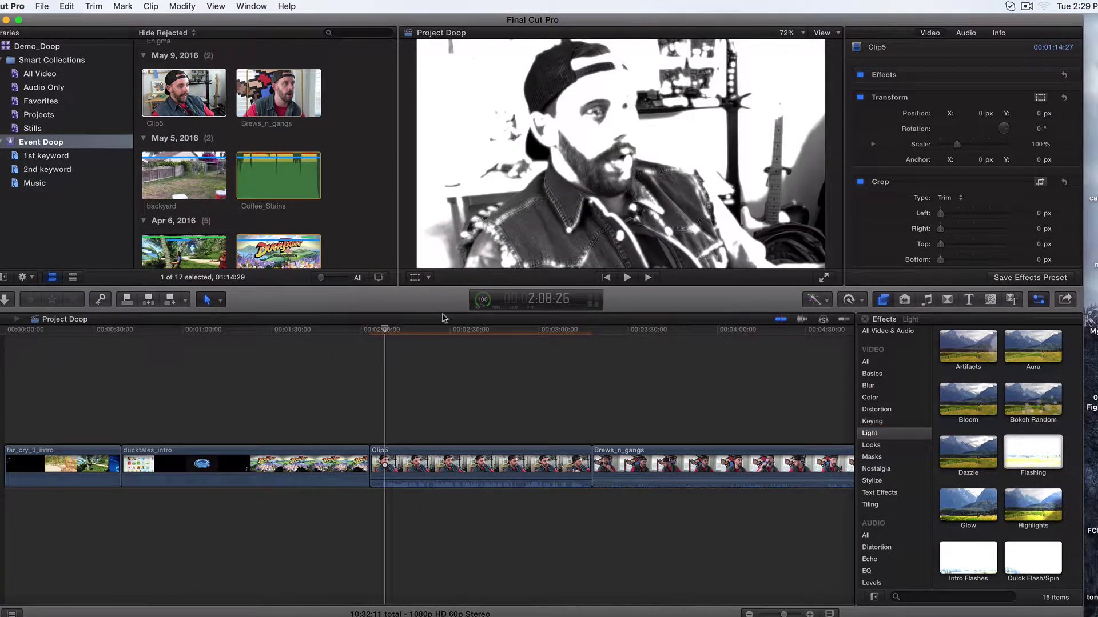
pyautogui.click(626, 279)
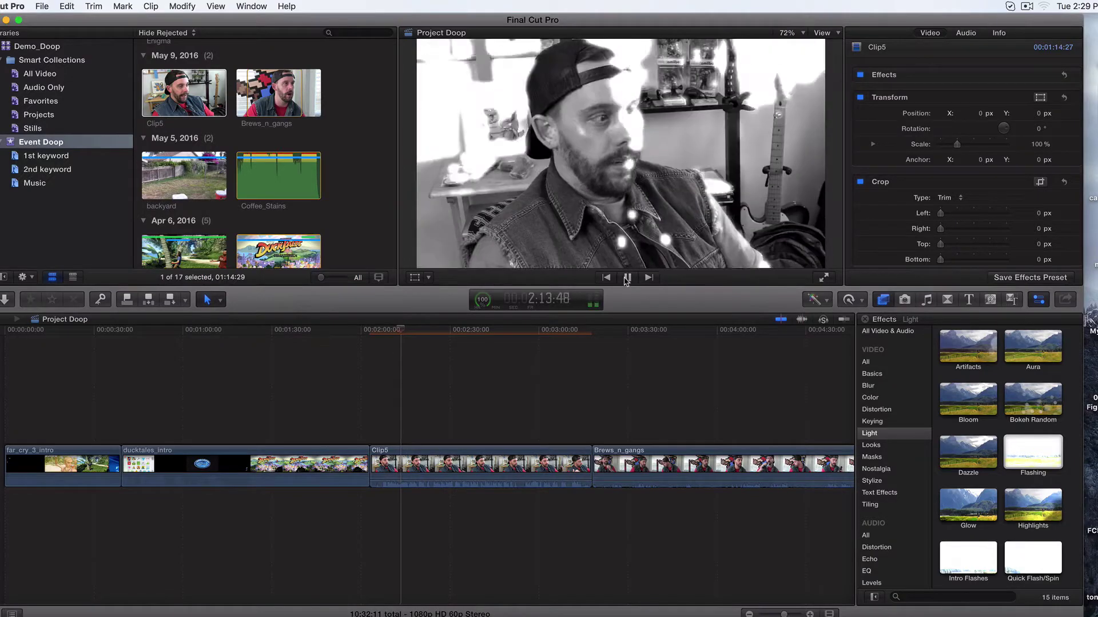
pyautogui.click(627, 279)
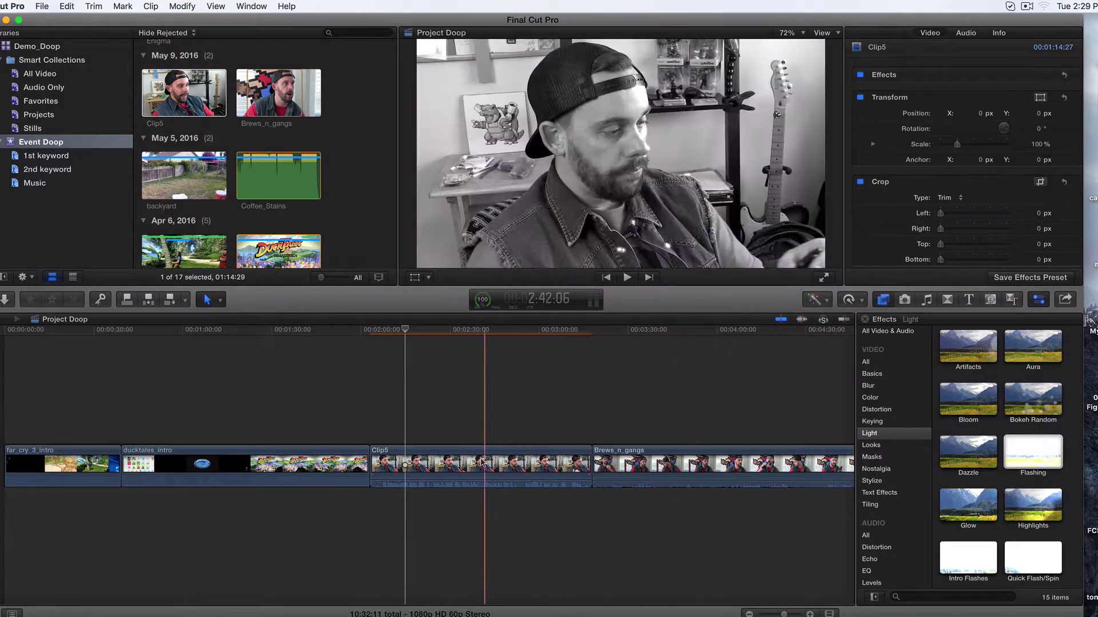
pyautogui.click(472, 464)
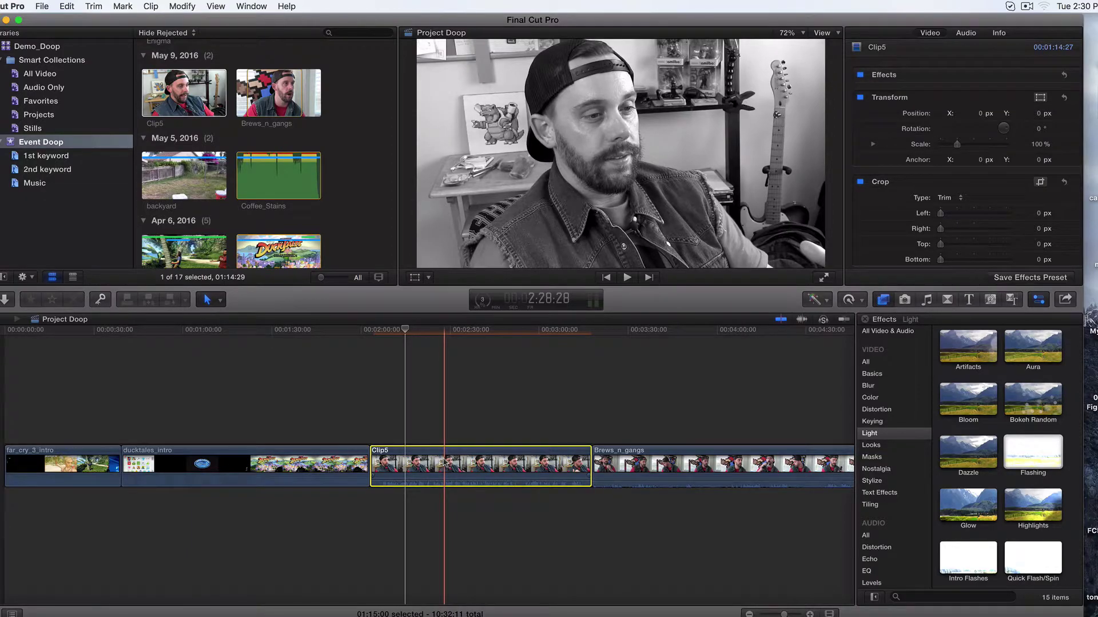
# In Clip5's Video Animation lanes, delete the Black & White and Flashing effects, then close the lanes
pyautogui.hotkey('ctrl', 'v')
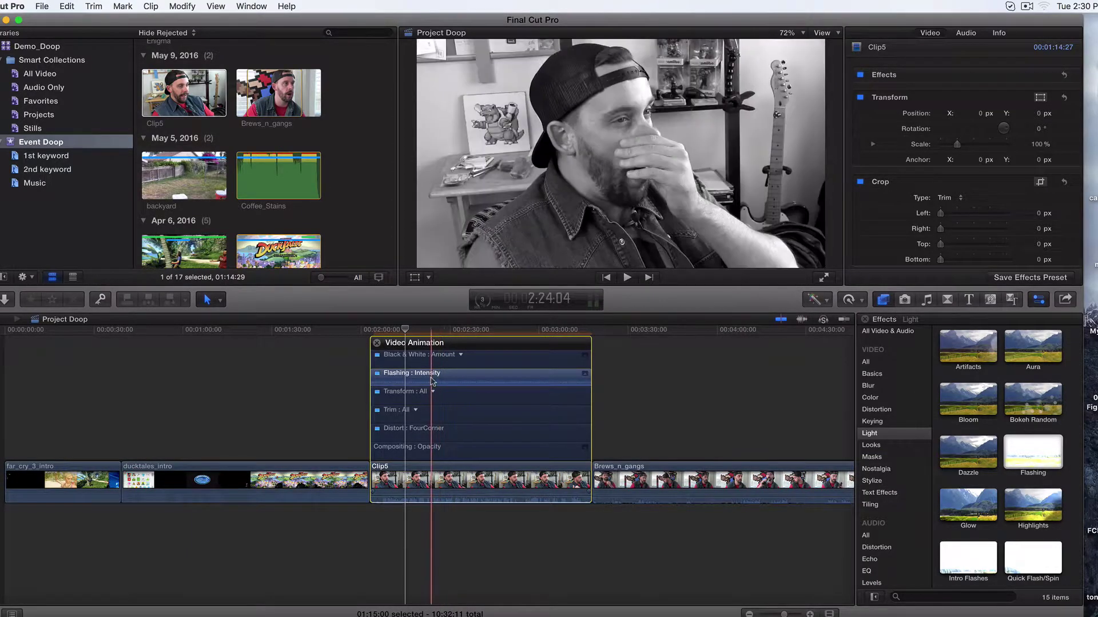
pyautogui.click(426, 363)
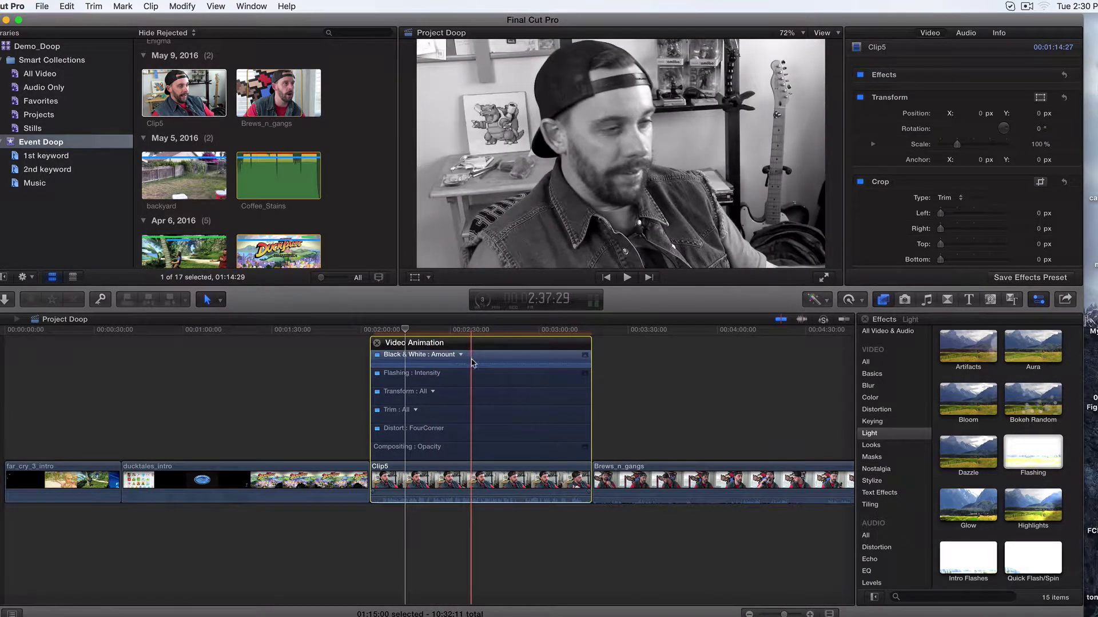
pyautogui.press('Delete')
pyautogui.click(457, 373)
pyautogui.press('Delete')
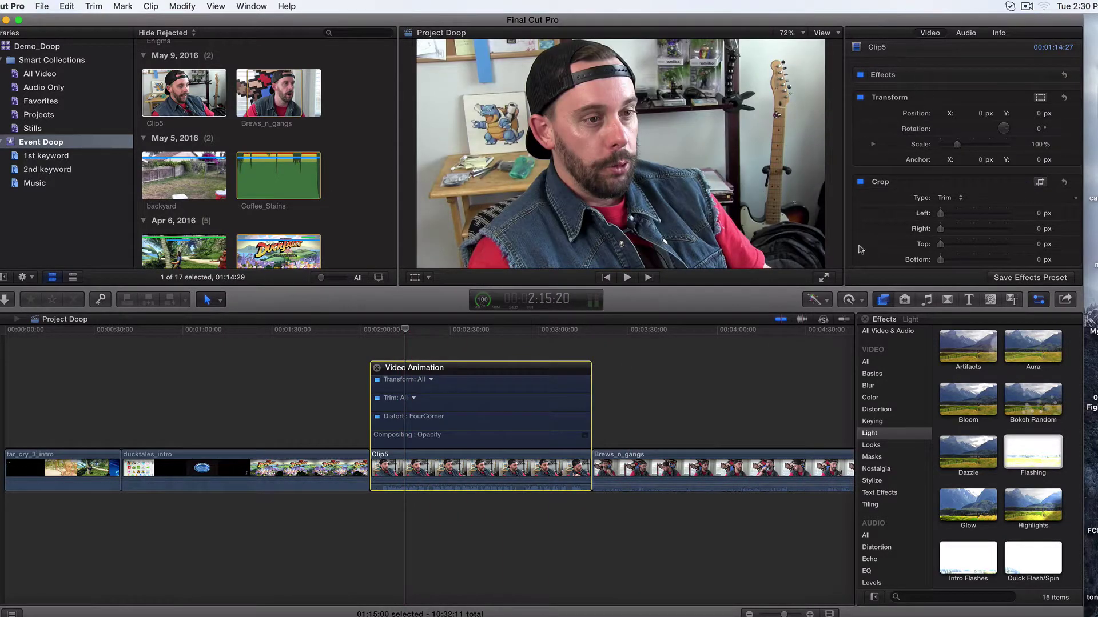
pyautogui.click(376, 368)
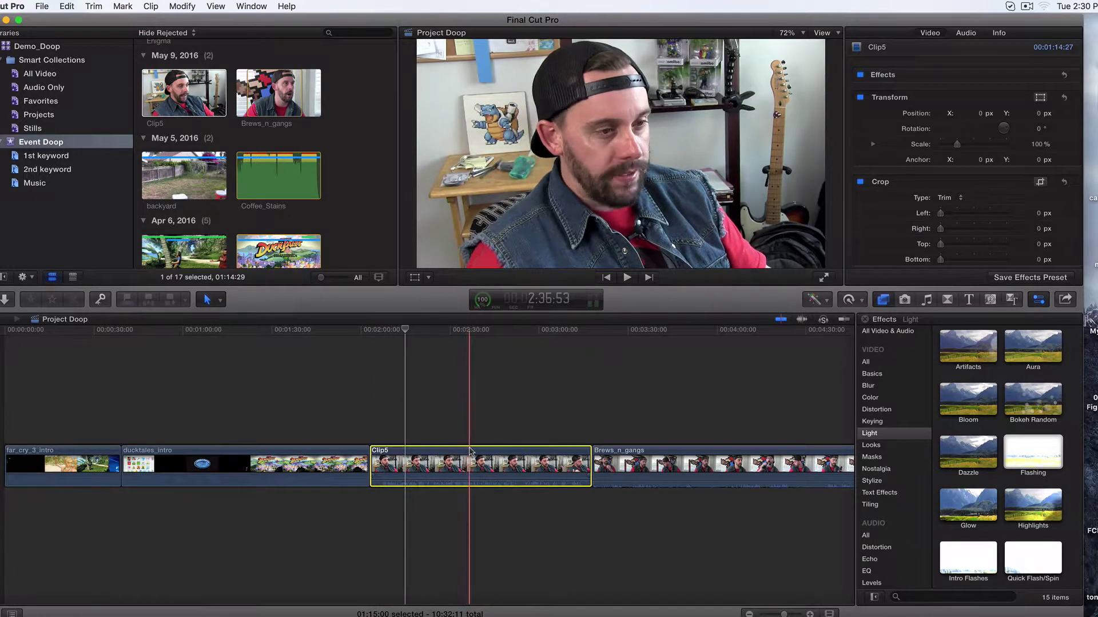
# Browse to the Audio Voice effects, preview Monster, and drop it onto Clip5
pyautogui.scroll(-1, 897, 446)
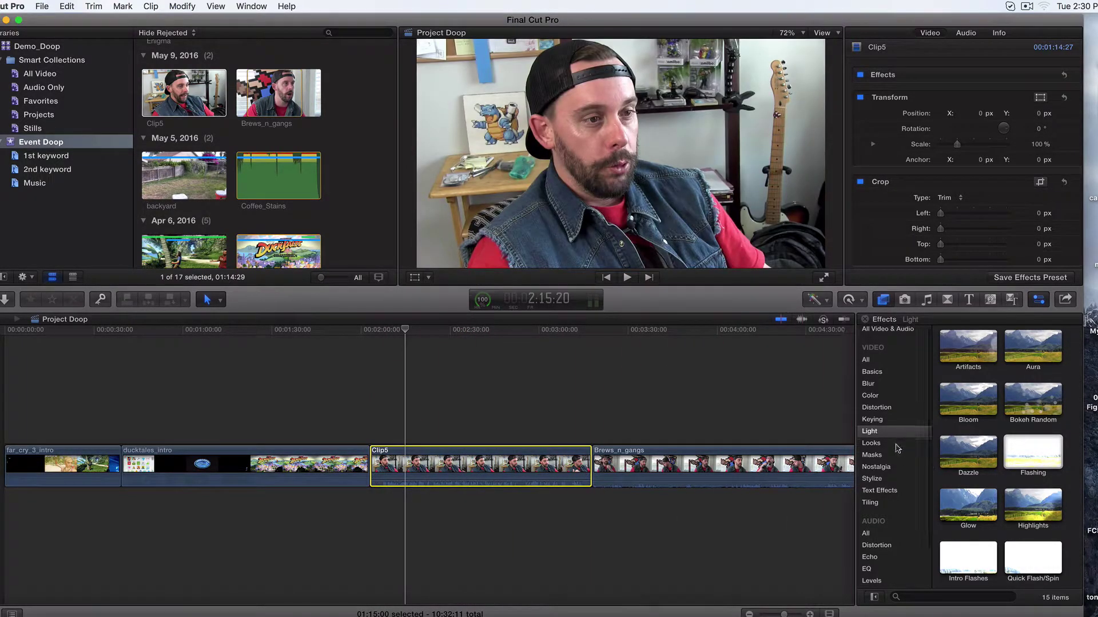
pyautogui.scroll(-5, 867, 474)
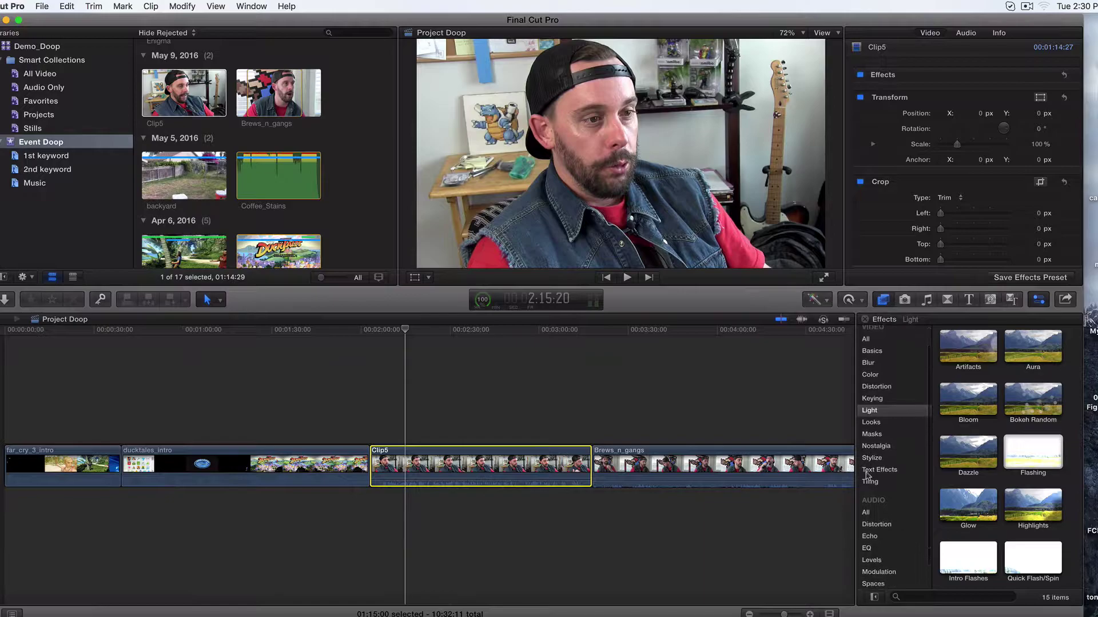
pyautogui.scroll(2, 867, 470)
pyautogui.scroll(3, 879, 446)
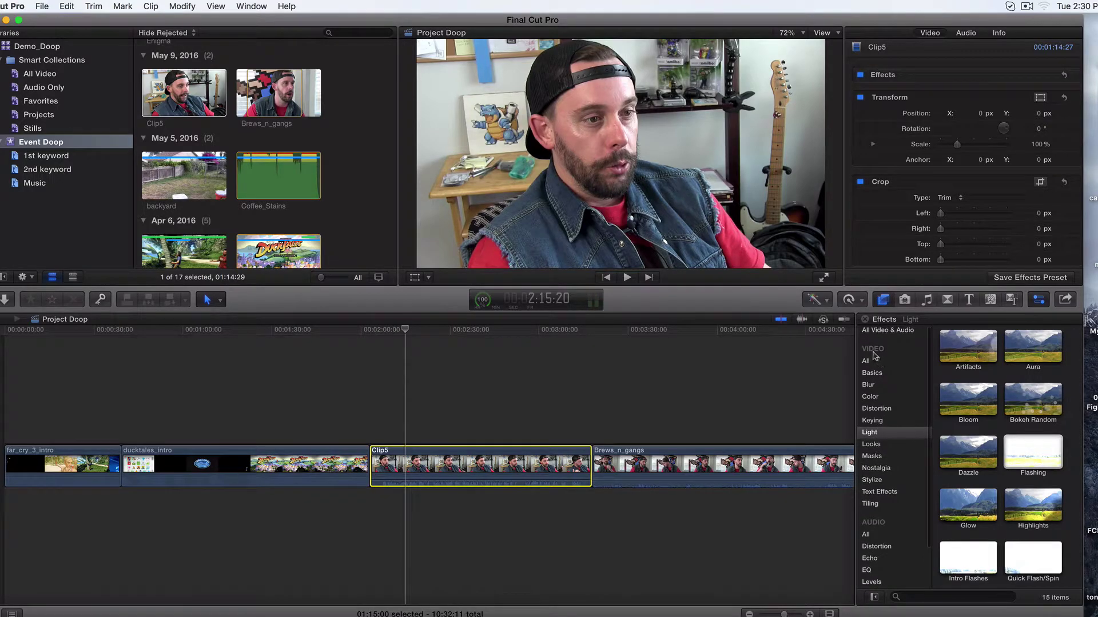
pyautogui.scroll(-3, 868, 469)
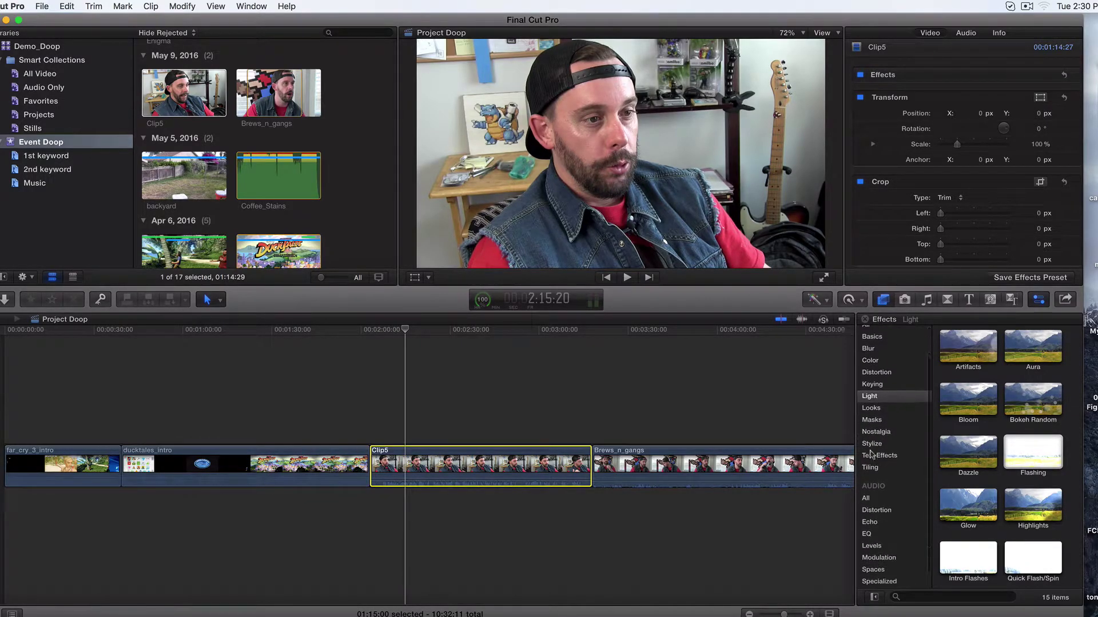
pyautogui.click(872, 488)
pyautogui.scroll(-1, 871, 483)
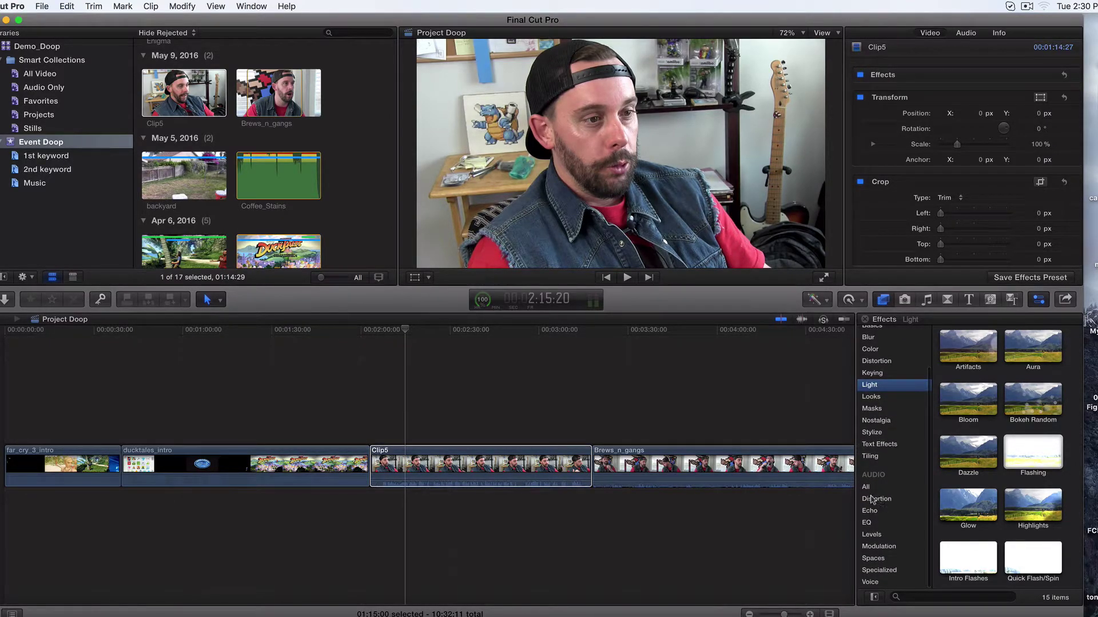
pyautogui.click(873, 499)
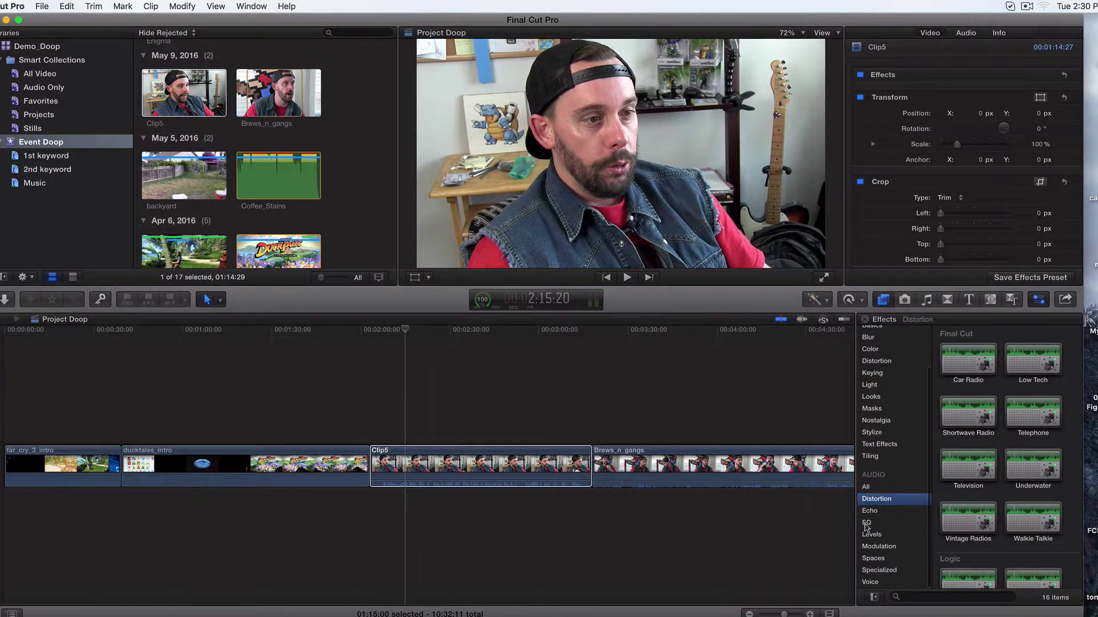
pyautogui.click(869, 583)
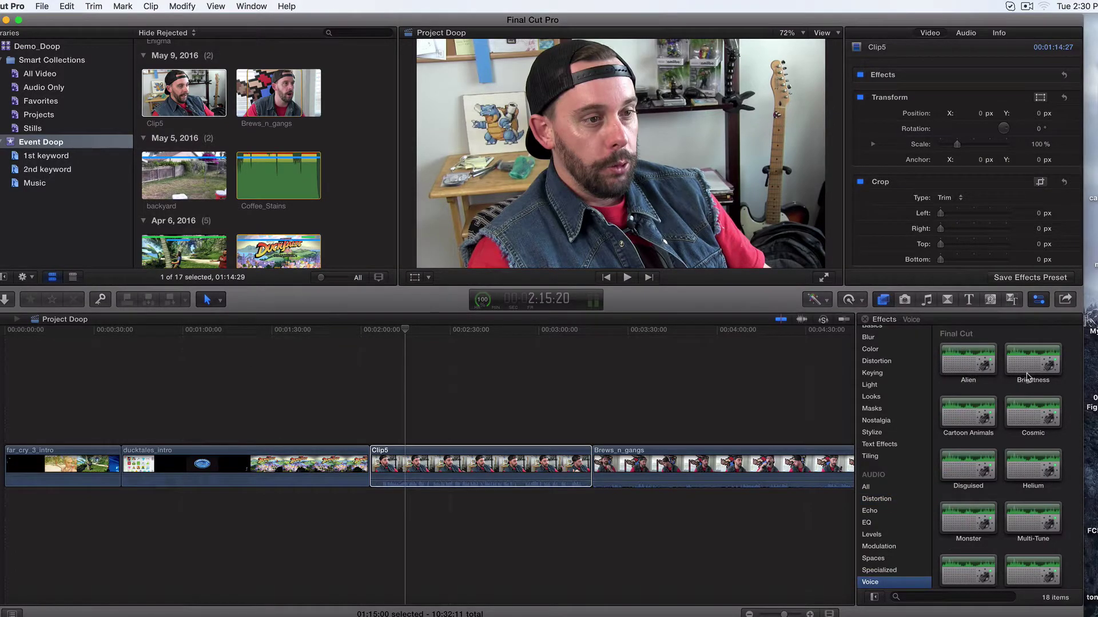
pyautogui.click(973, 519)
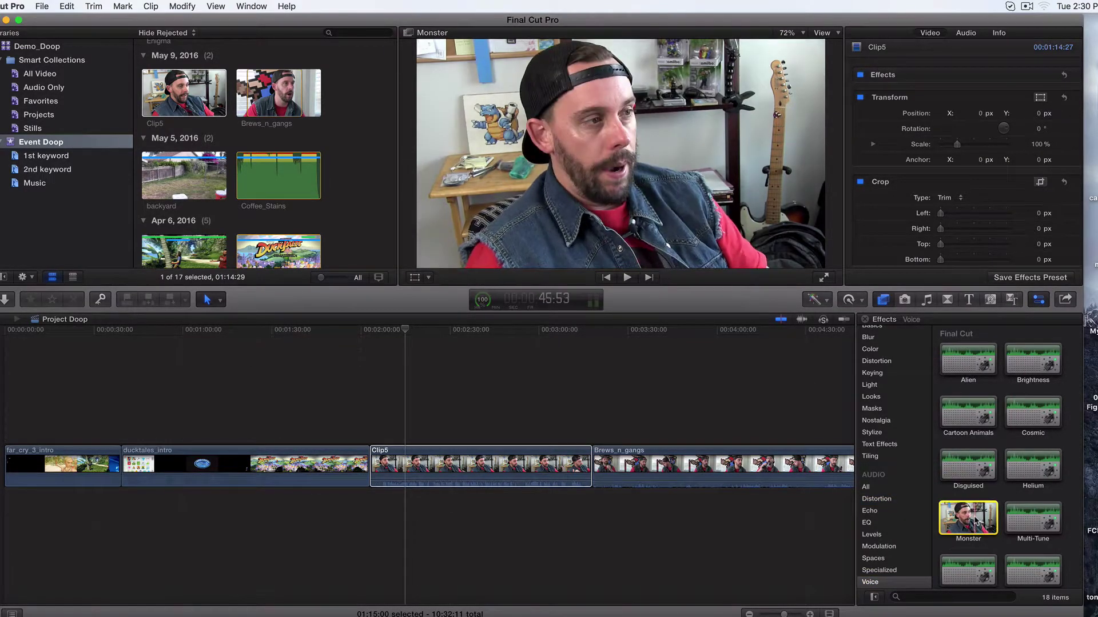
pyautogui.moveTo(977, 521); pyautogui.dragTo(492, 472)
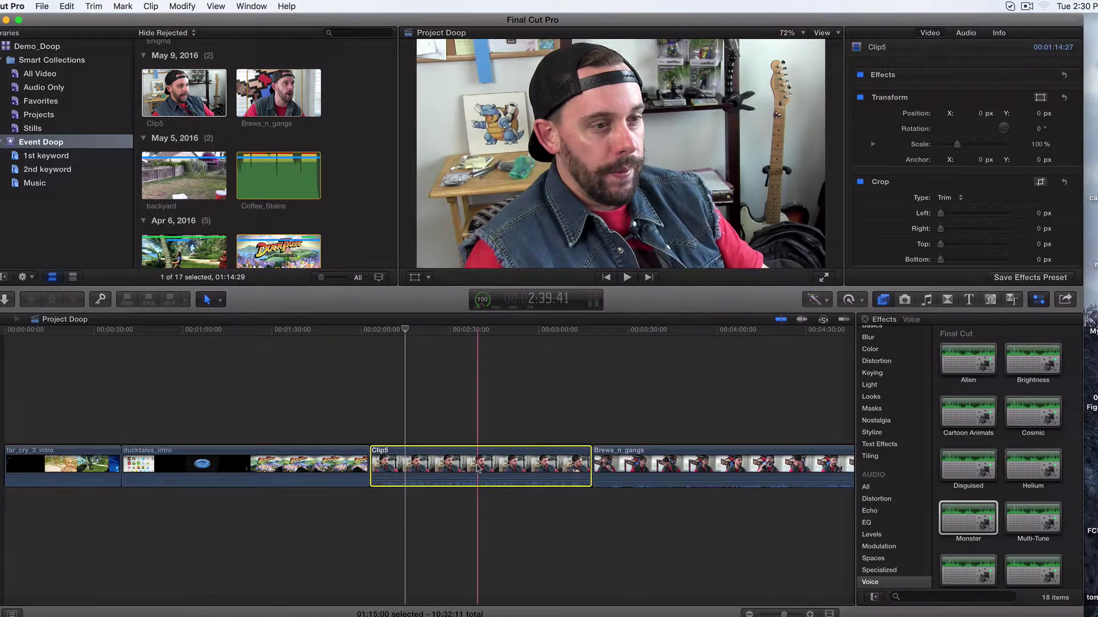
pyautogui.scroll(-3, 1021, 485)
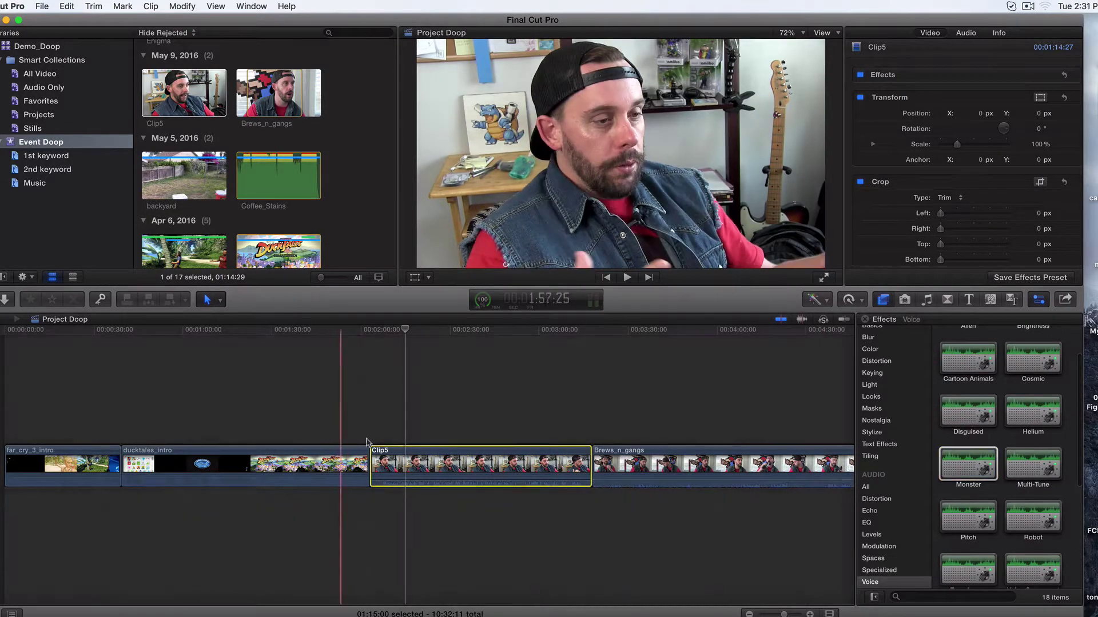
# Play Clip5 from just before its start at raised volume, stopping at 2:17:40, then select it
pyautogui.click(391, 328)
pyautogui.click(361, 328)
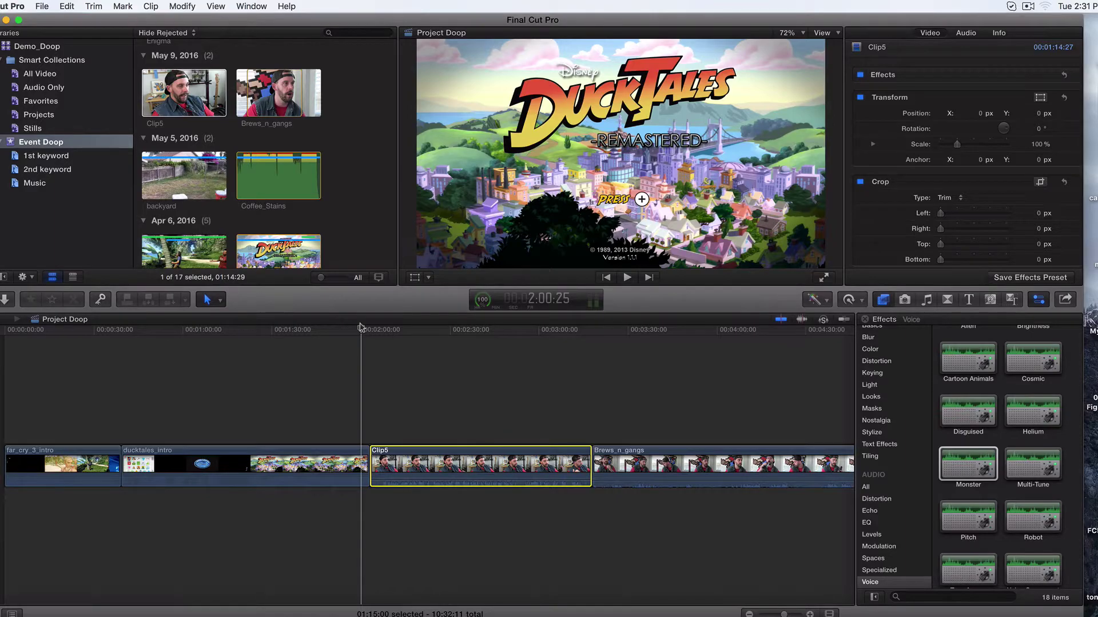
pyautogui.click(627, 278)
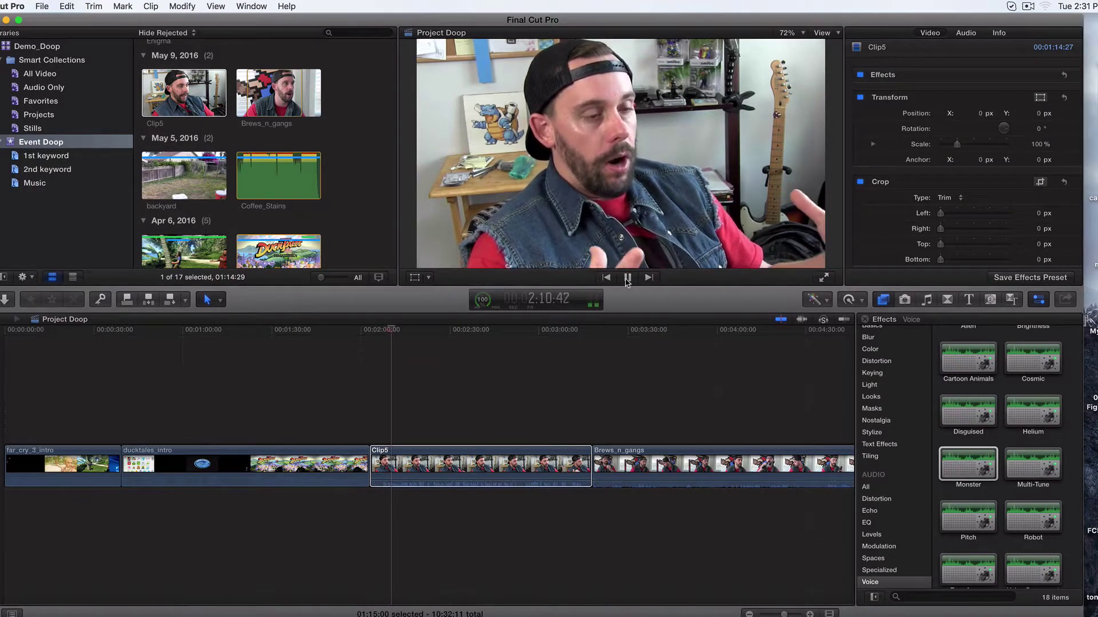
pyautogui.press('XF86AudioRaiseVolume')
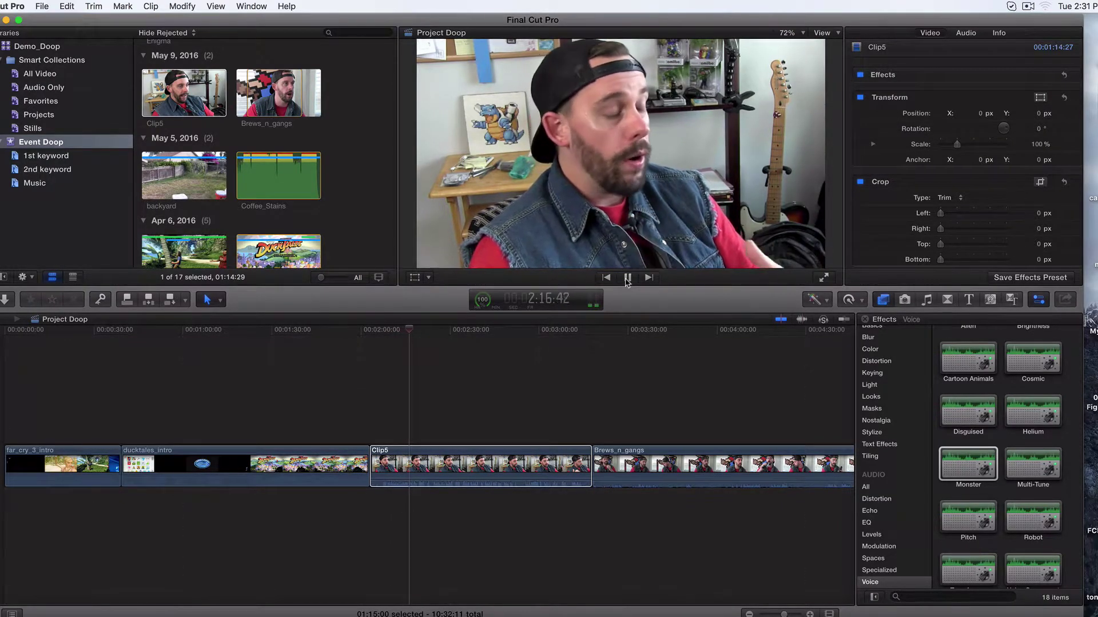
pyautogui.click(627, 278)
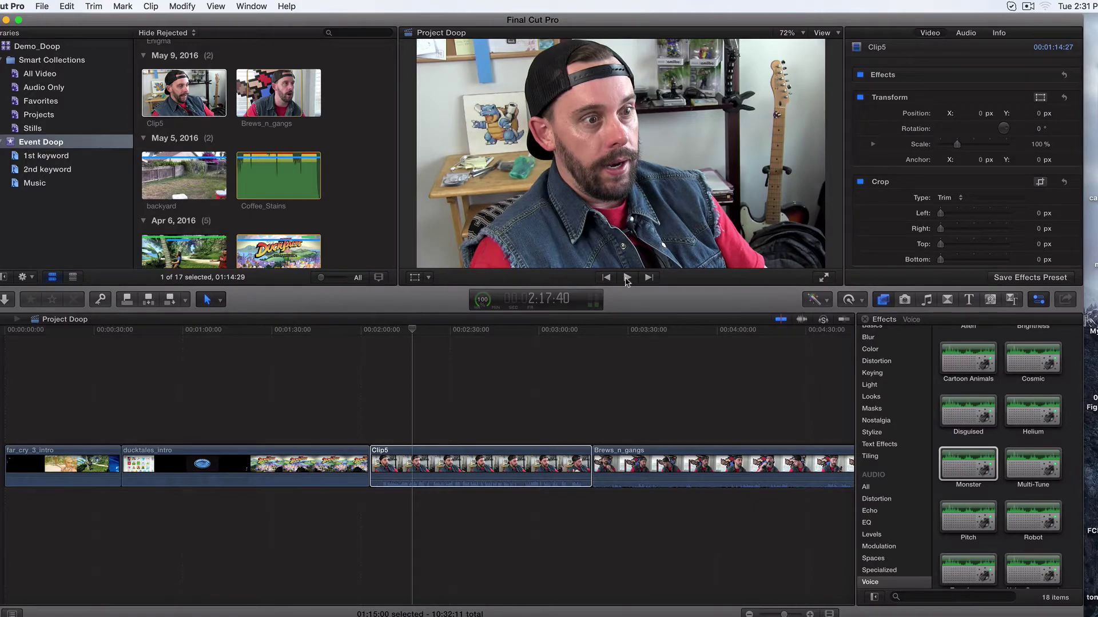
pyautogui.click(498, 466)
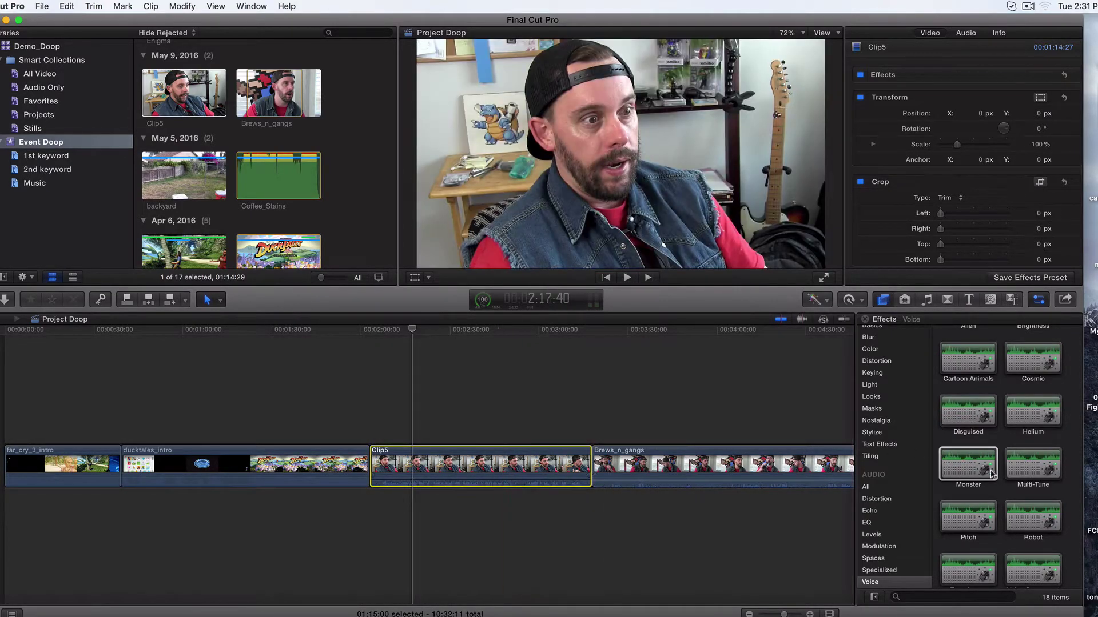
# Add the Robot voice effect to Clip5 and play it to 2:37:05, then return the playhead to about 2:12
pyautogui.moveTo(1009, 504); pyautogui.dragTo(483, 456)
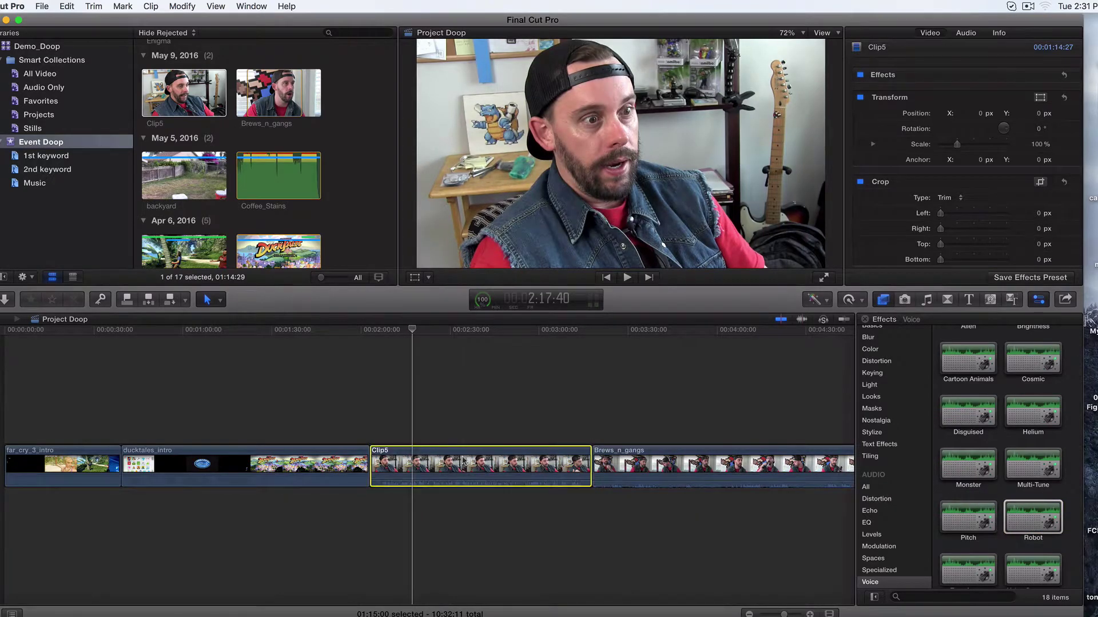
pyautogui.click(395, 329)
pyautogui.moveTo(394, 328); pyautogui.dragTo(434, 329)
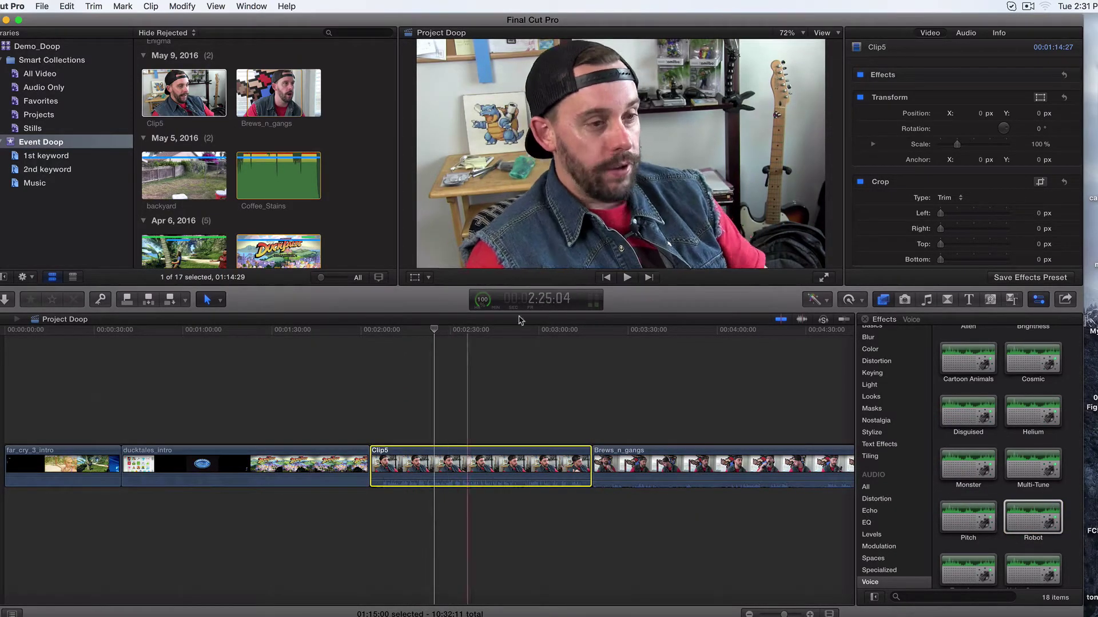
pyautogui.click(626, 277)
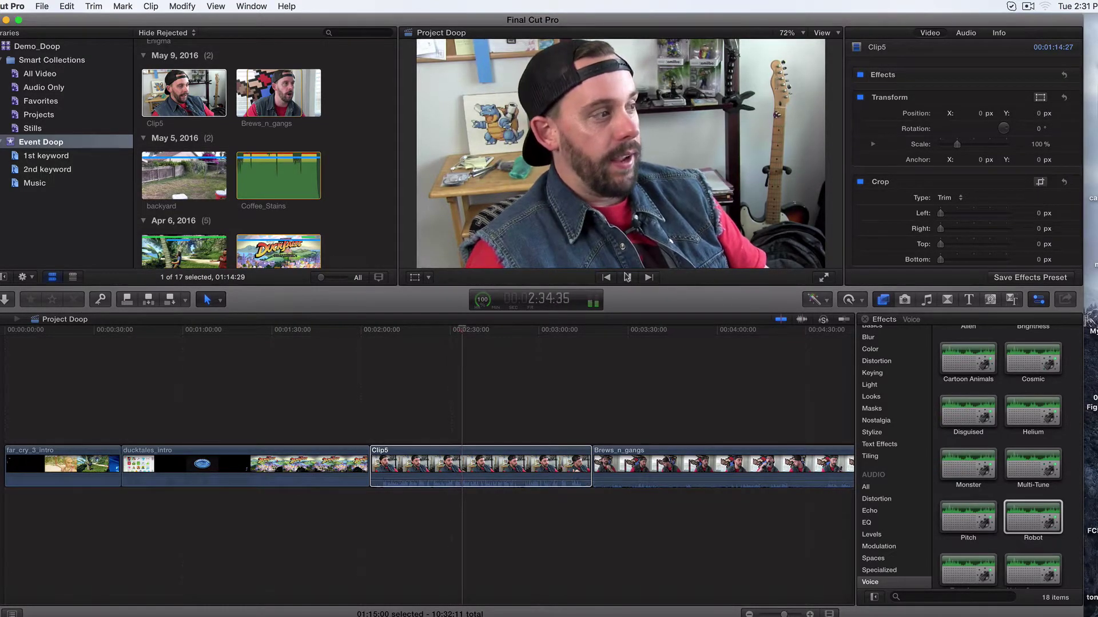
pyautogui.click(627, 277)
pyautogui.click(503, 463)
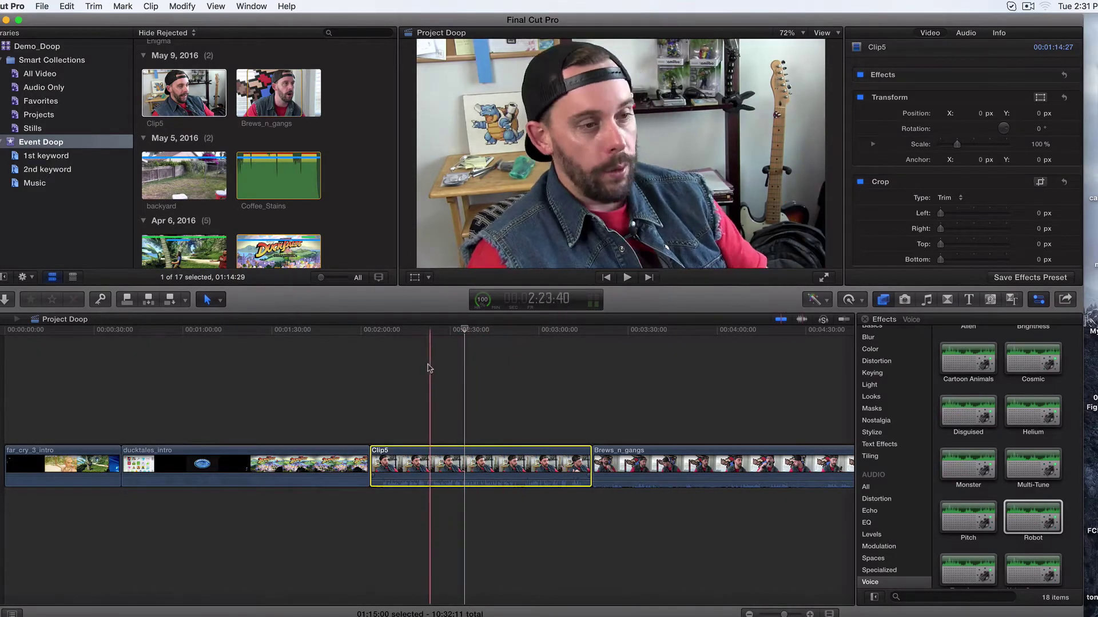
pyautogui.moveTo(464, 330)
pyautogui.mouseDown()
pyautogui.moveTo(396, 329)
pyautogui.moveTo(450, 330)
pyautogui.mouseUp()
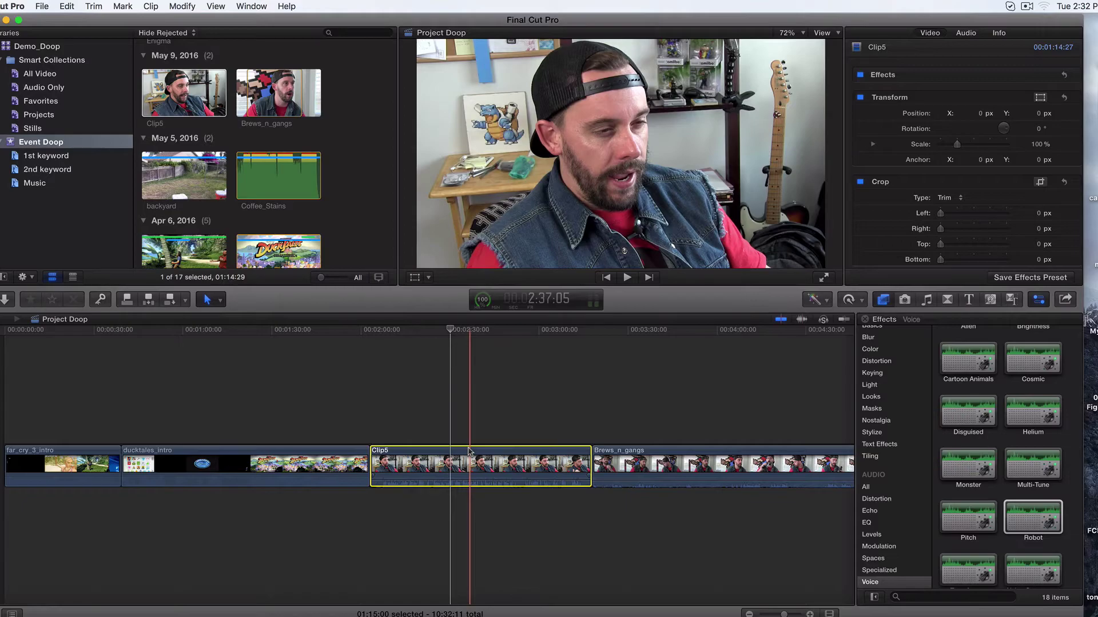
# Show Clip5's audio animation with Control-A and collapse the Monster and Robot Amount lanes
pyautogui.hotkey('ctrl', 'a')
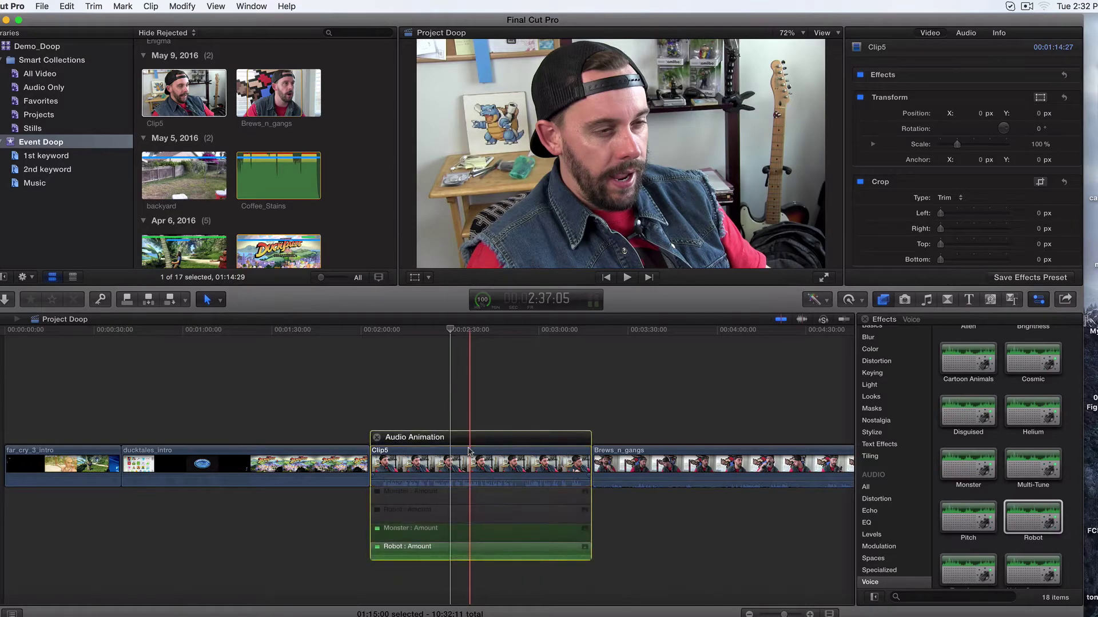
pyautogui.click(463, 531)
pyautogui.click(464, 531)
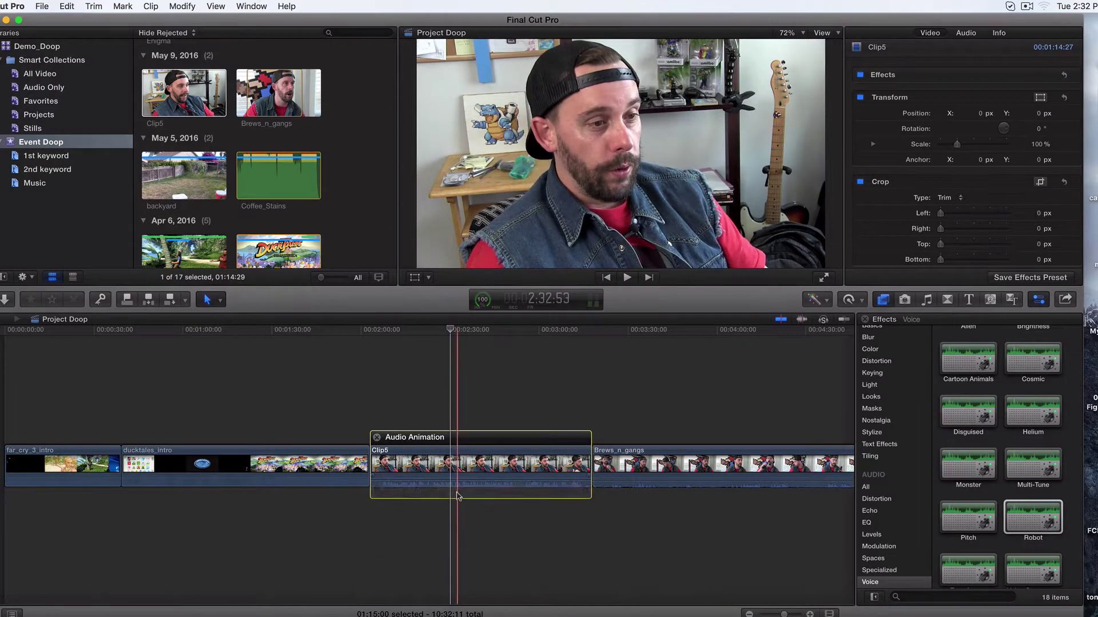
# Replay Clip5 from 2:13, stopping at 2:20:35
pyautogui.click(398, 349)
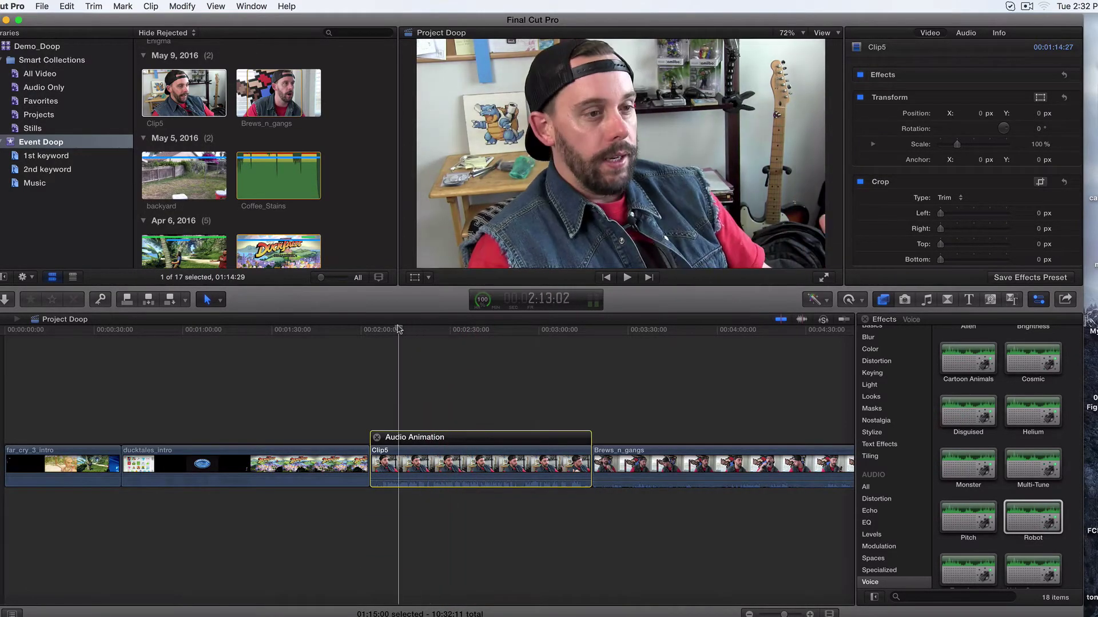
pyautogui.click(627, 278)
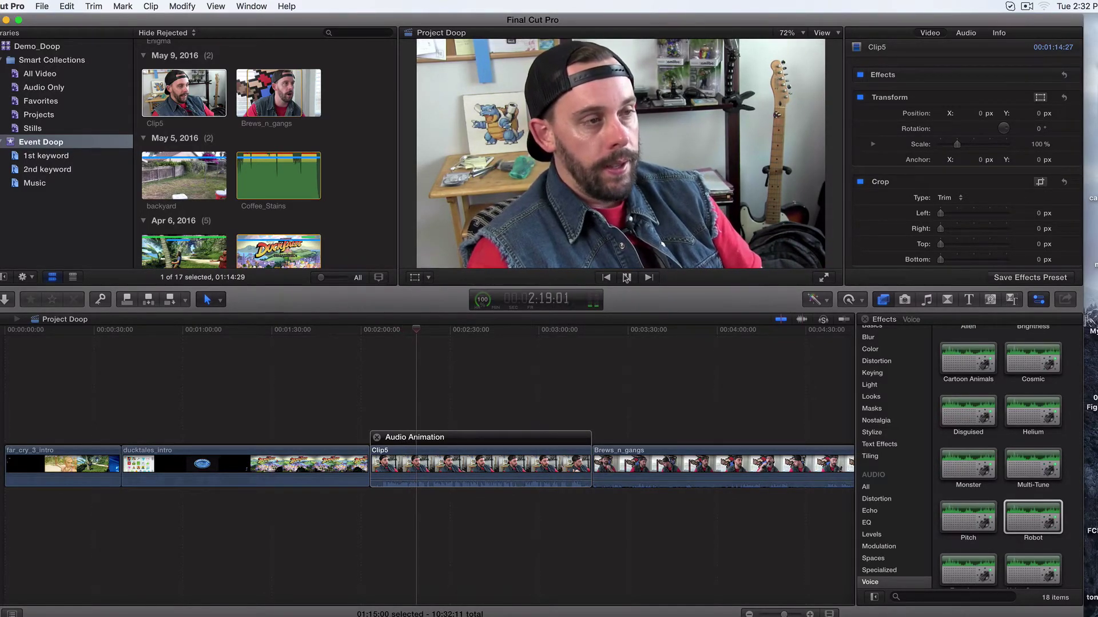
pyautogui.click(627, 278)
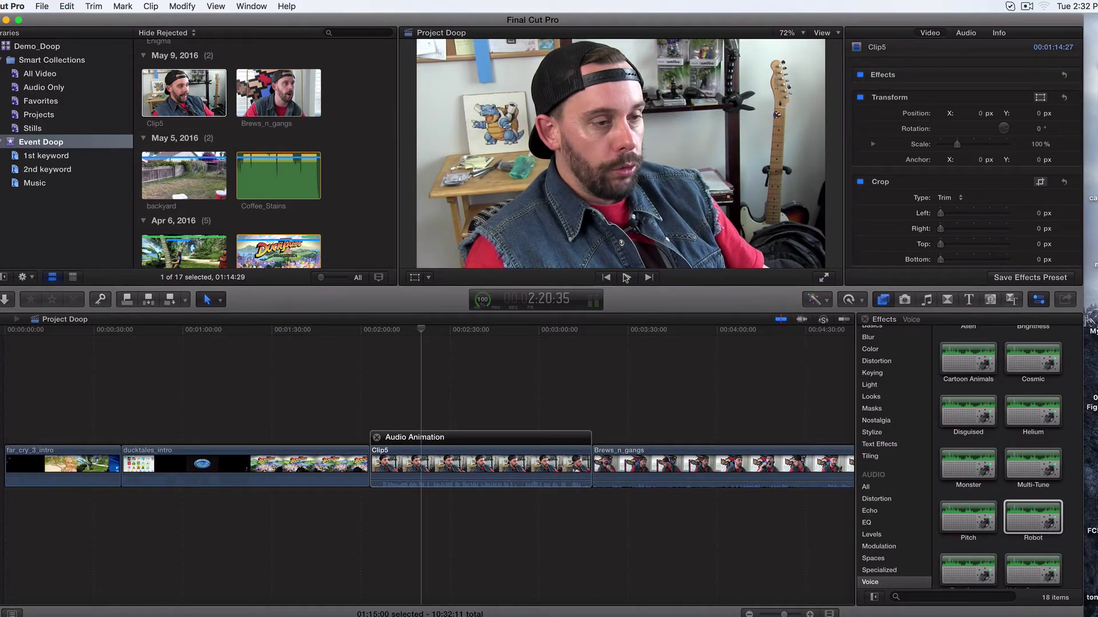